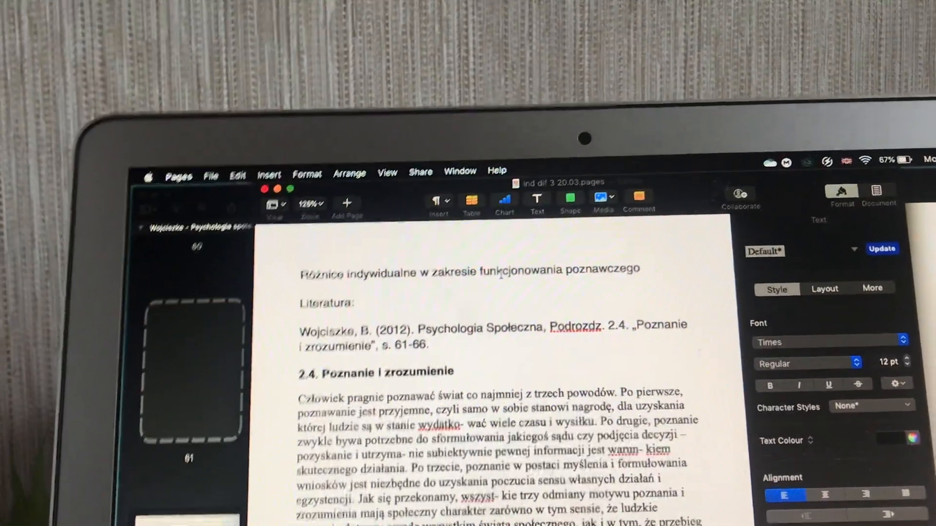
scroll(556, 304, "down", 2)
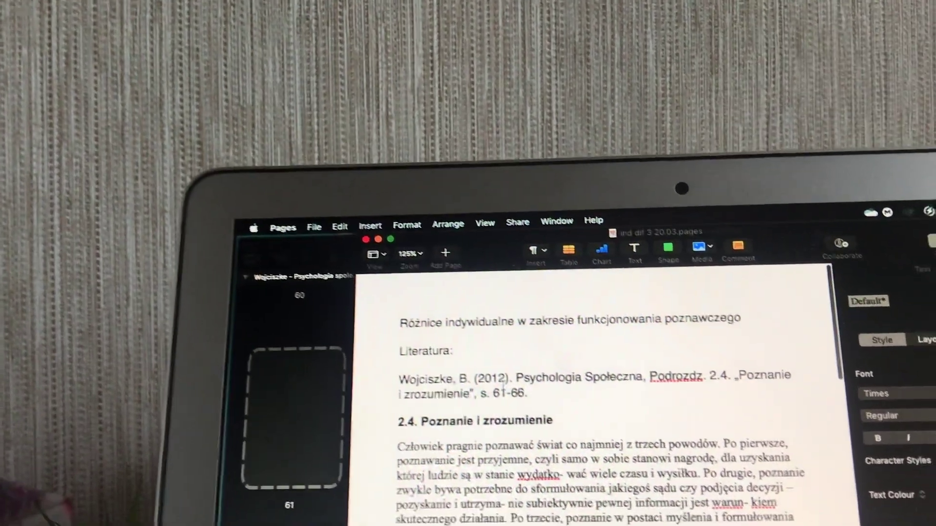
- Check page 61 of the Wojciszke citation against the textbook PDF and select the citation paragraph
left_click_drag(524, 418, 529, 418)
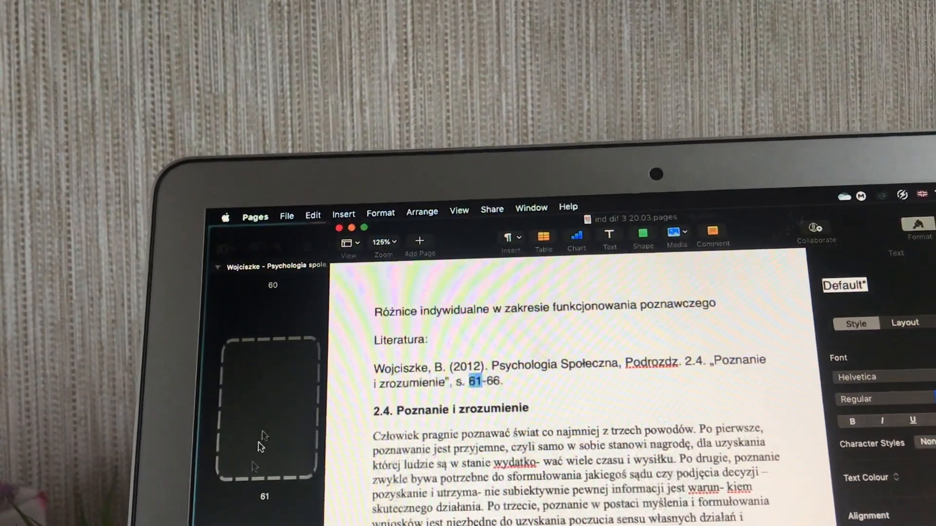
key("super+Tab")
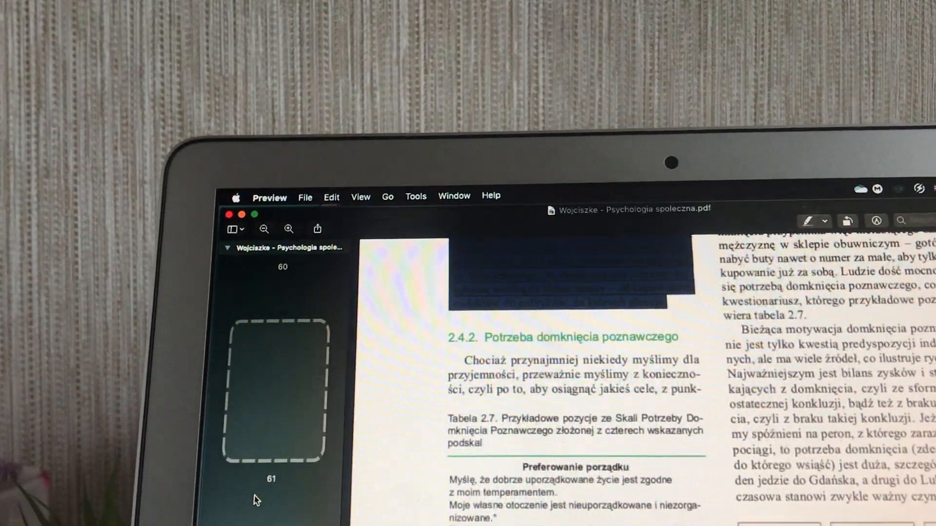
key("super+Tab")
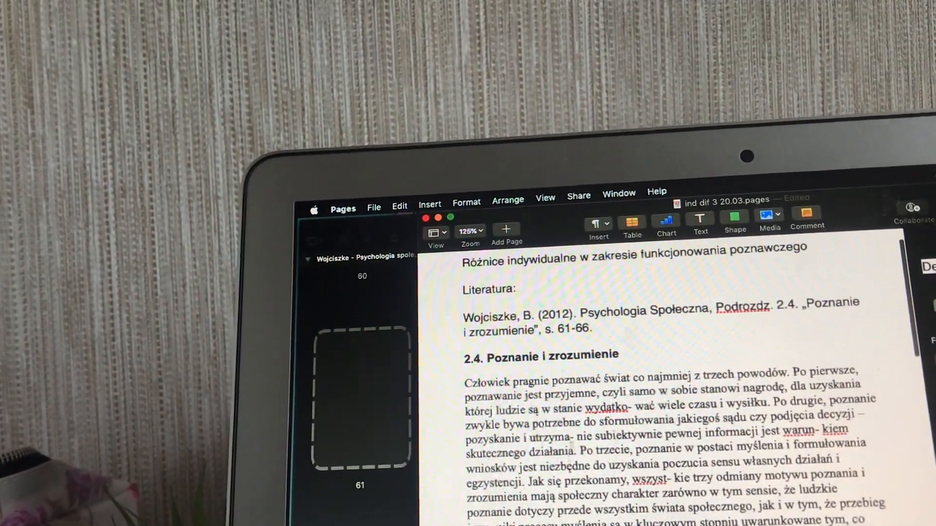
scroll(575, 401, "up", 2)
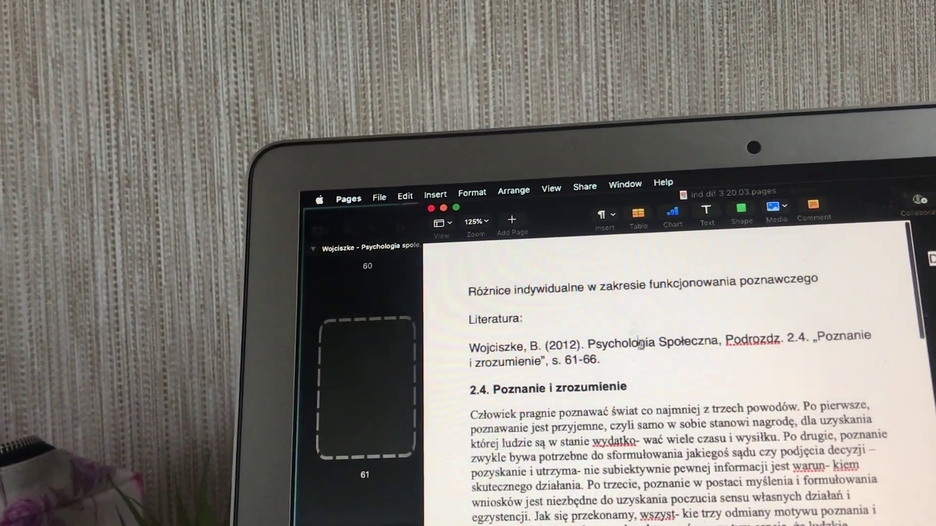
triple_click(629, 346)
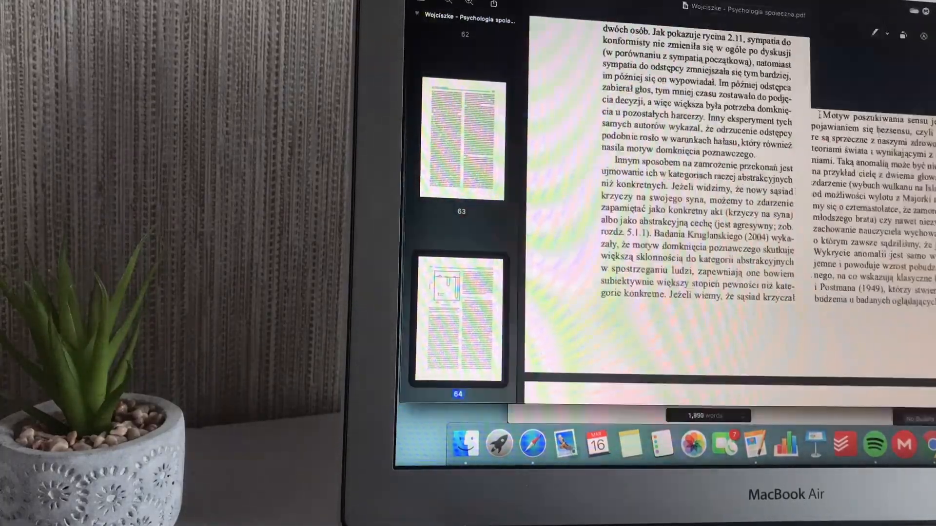
scroll(715, 293, "down", 10)
scroll(715, 352, "down", 10)
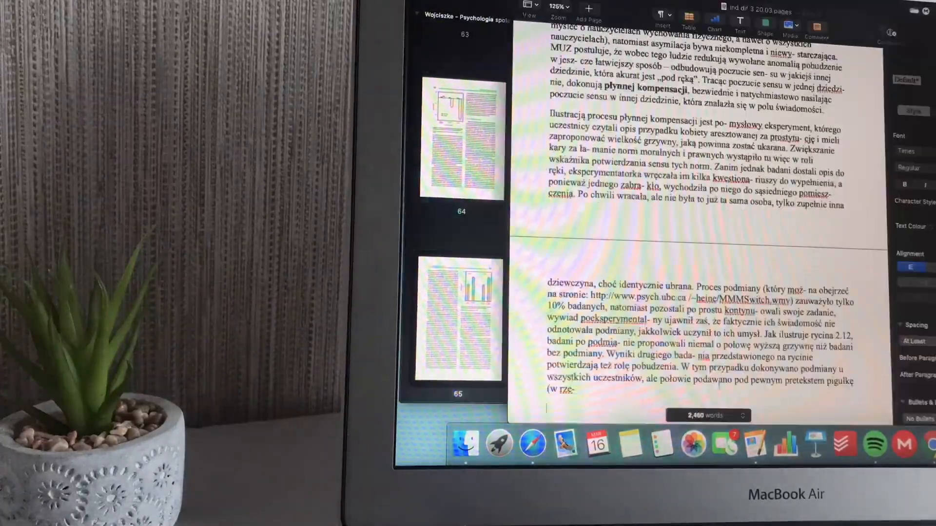
scroll(715, 353, "down", 10)
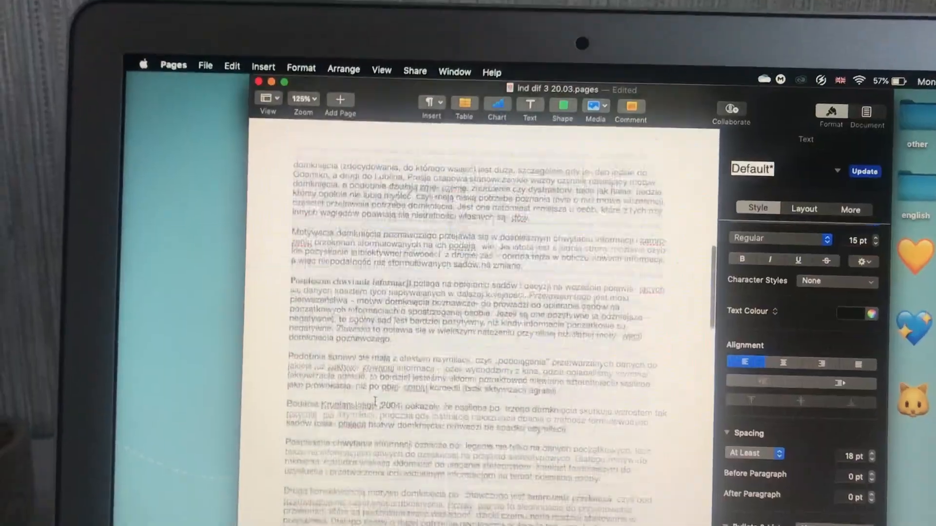
scroll(400, 391, "down", 5)
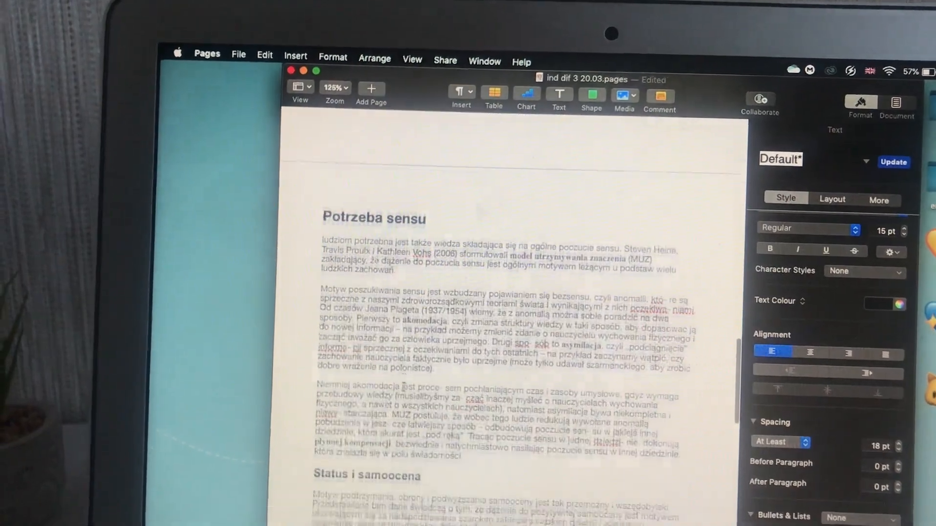
scroll(400, 392, "down", 5)
scroll(400, 392, "down", 5)
scroll(401, 392, "down", 5)
scroll(420, 385, "down", 4)
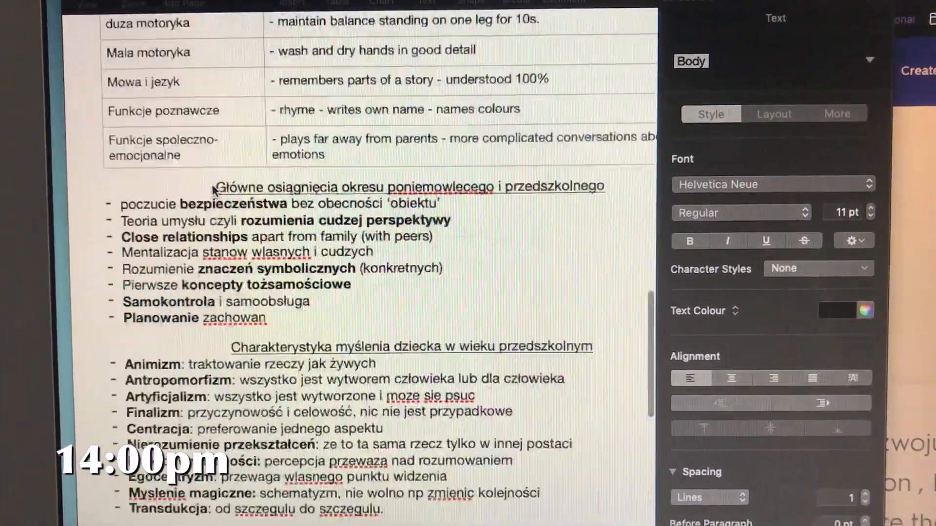
scroll(214, 199, "up", 5)
scroll(215, 199, "up", 5)
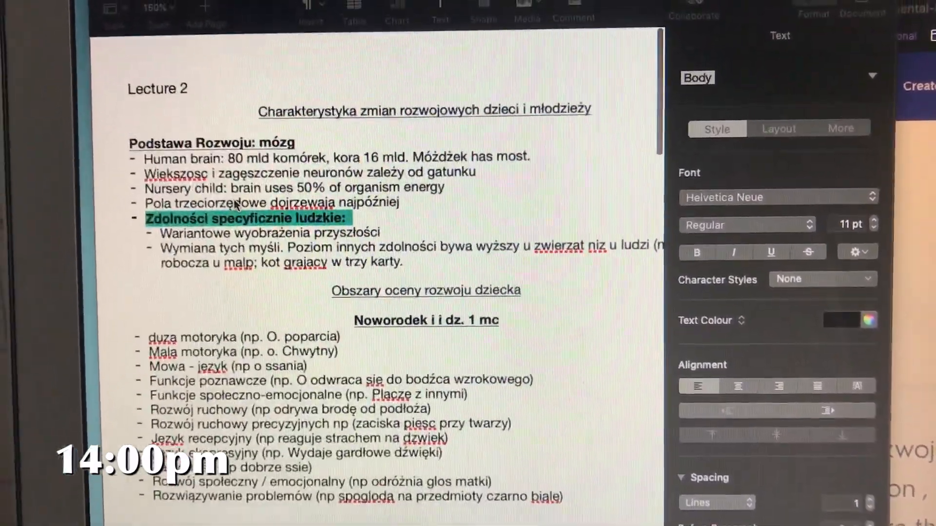
scroll(238, 198, "down", 6)
scroll(242, 199, "down", 6)
scroll(254, 196, "down", 6)
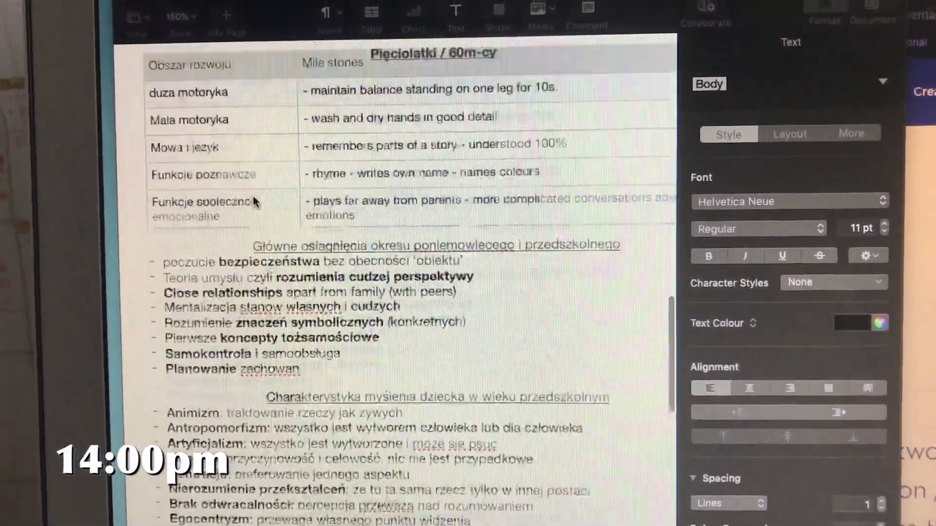
scroll(256, 197, "down", 6)
scroll(257, 198, "down", 5)
scroll(257, 204, "down", 4)
scroll(257, 207, "down", 3)
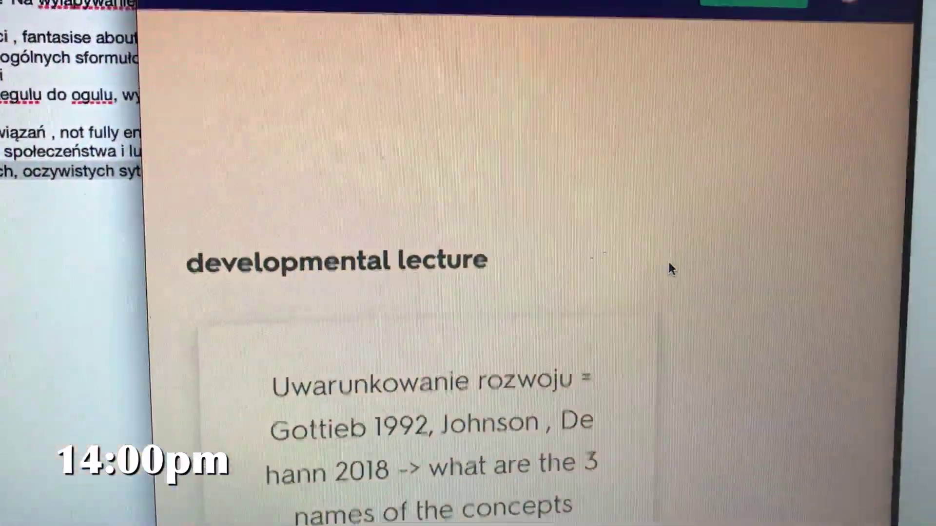
scroll(672, 265, "down", 5)
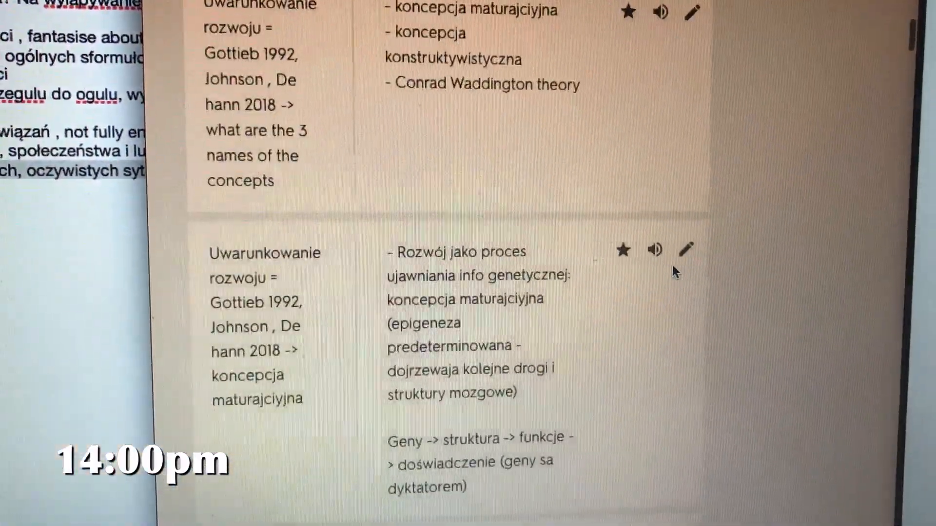
scroll(677, 270, "down", 5)
scroll(677, 269, "down", 6)
scroll(684, 268, "down", 6)
scroll(683, 273, "down", 6)
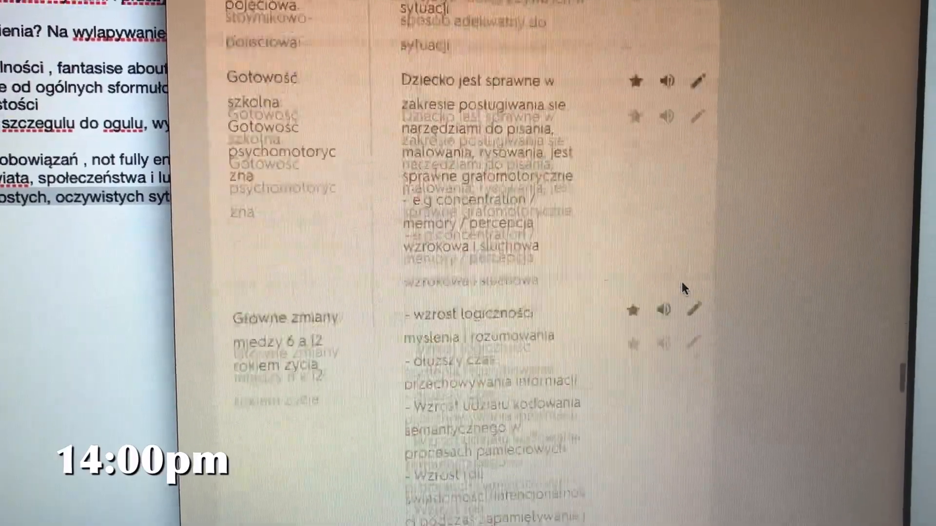
scroll(682, 282, "down", 5)
scroll(686, 289, "down", 5)
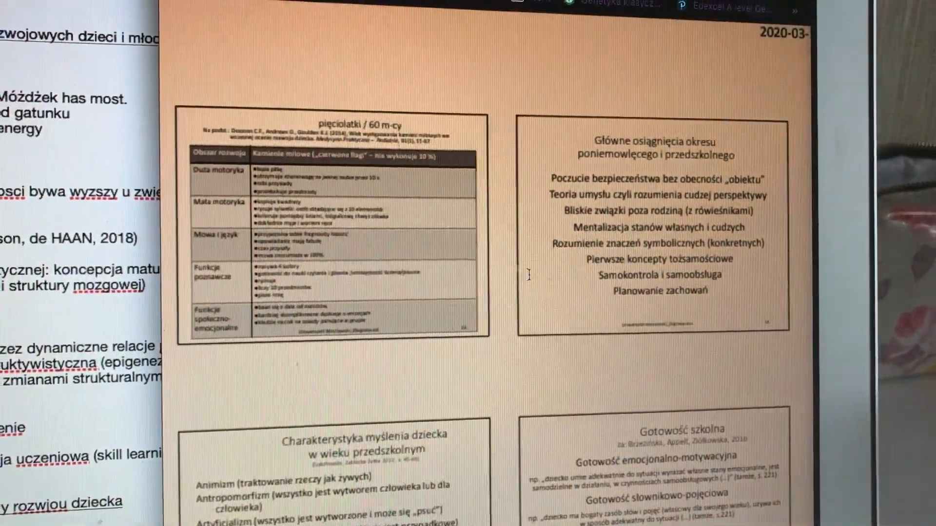
scroll(542, 285, "up", 2)
scroll(542, 285, "down", 5)
scroll(543, 285, "down", 5)
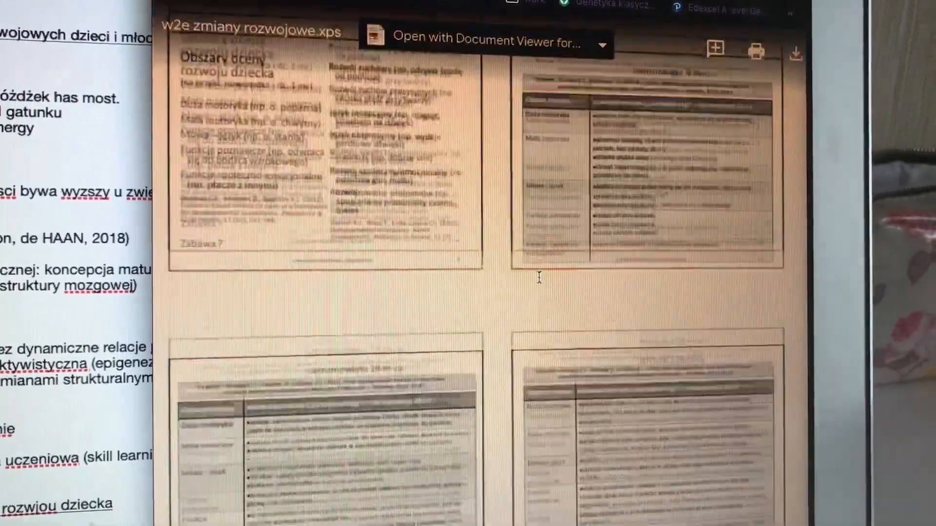
scroll(542, 277, "down", 4)
scroll(540, 273, "down", 2)
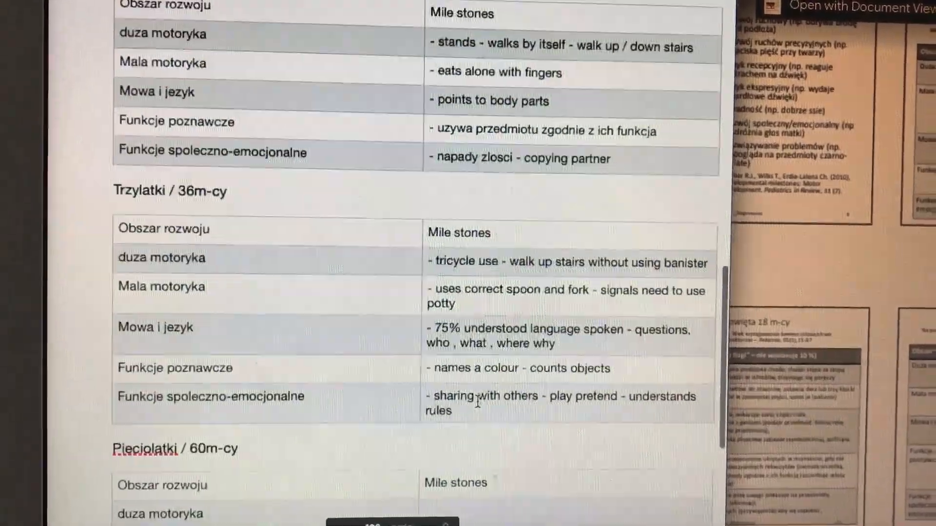
scroll(468, 401, "down", 3)
scroll(473, 400, "down", 3)
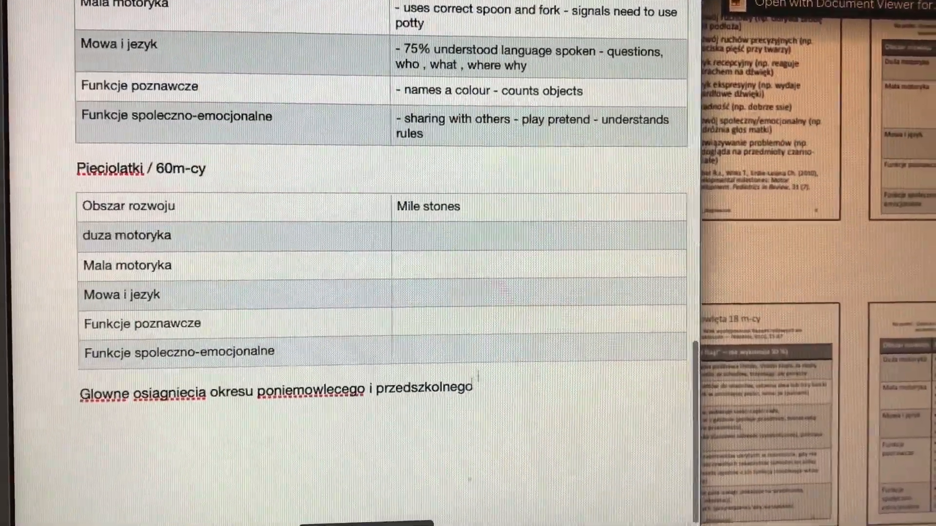
scroll(463, 184, "up", 10)
scroll(464, 184, "down", 10)
scroll(463, 184, "down", 1)
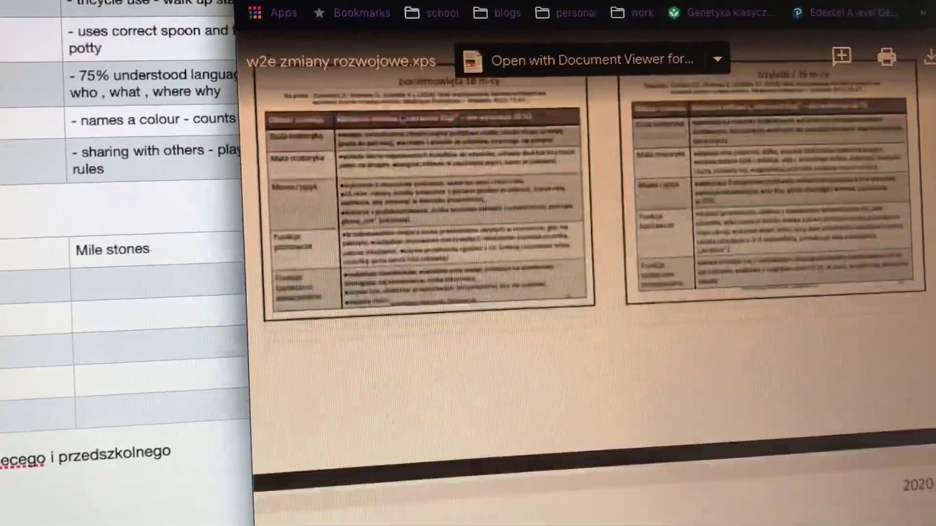
scroll(442, 345, "up", 3)
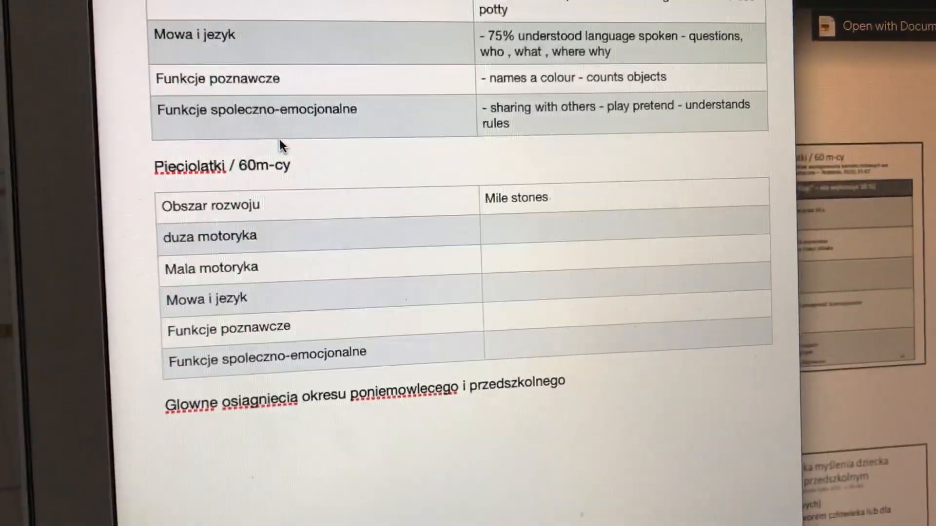
scroll(289, 126, "up", 5)
scroll(289, 125, "up", 5)
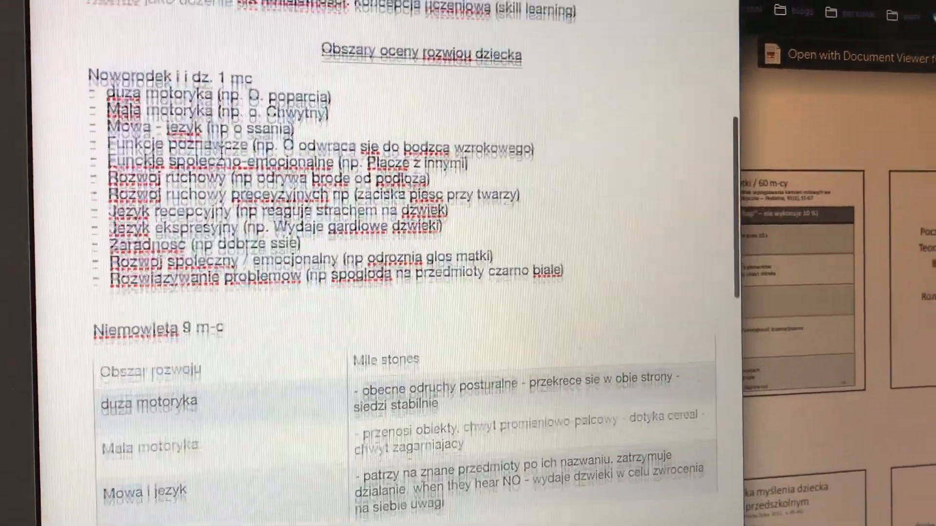
scroll(289, 126, "up", 5)
scroll(237, 206, "down", 3)
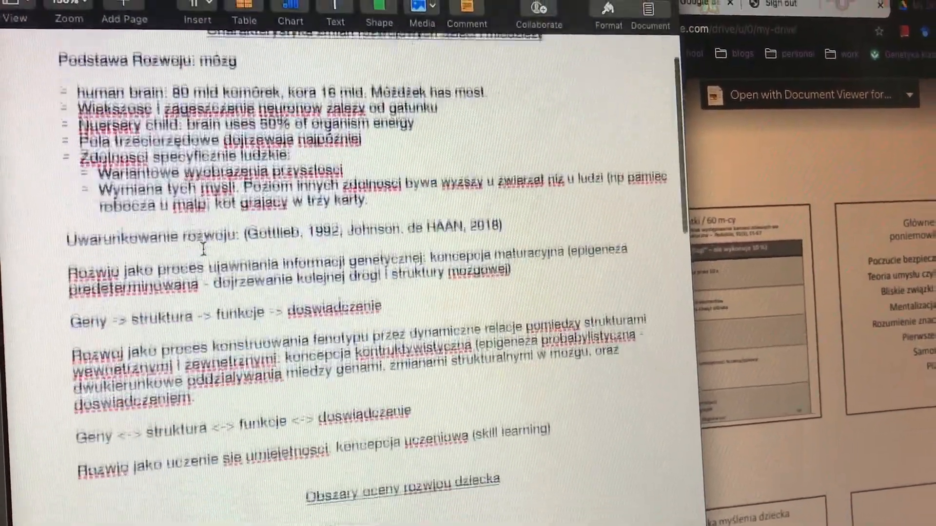
scroll(195, 250, "down", 5)
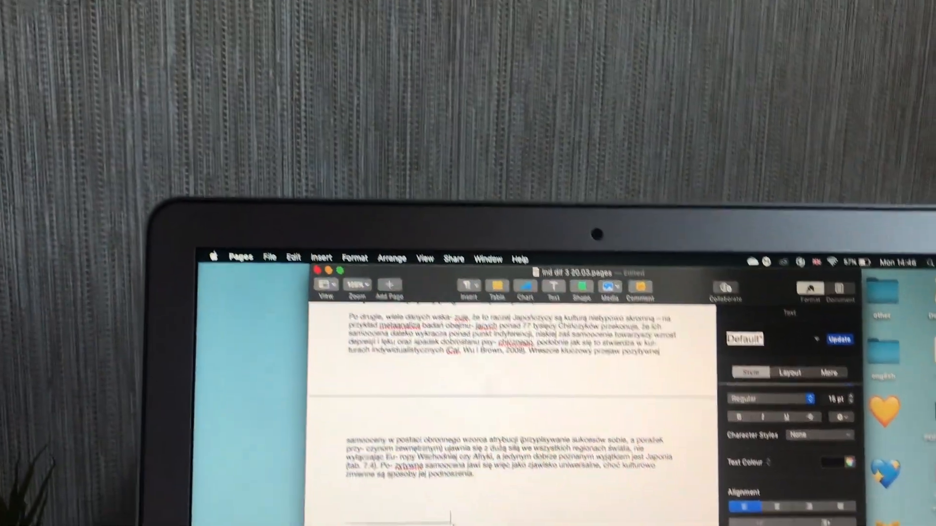
scroll(511, 424, "down", 10)
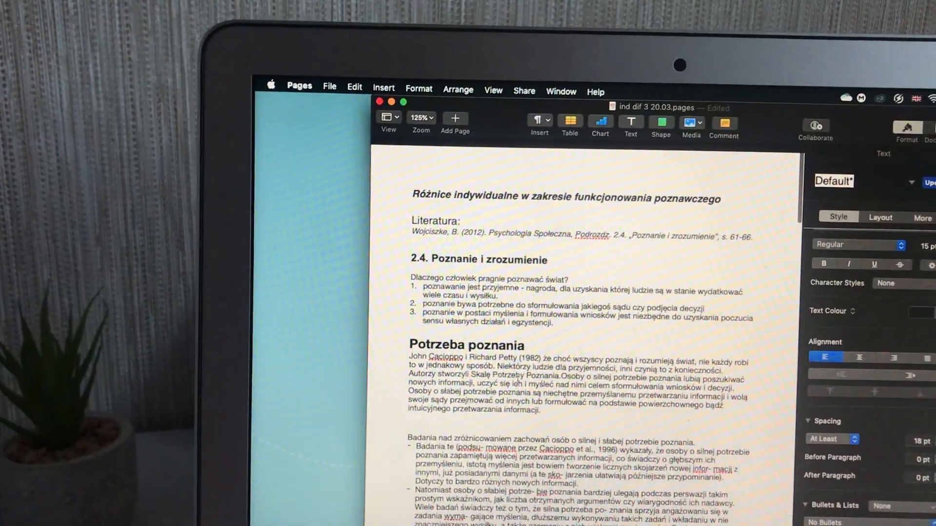
scroll(509, 337, "down", 8)
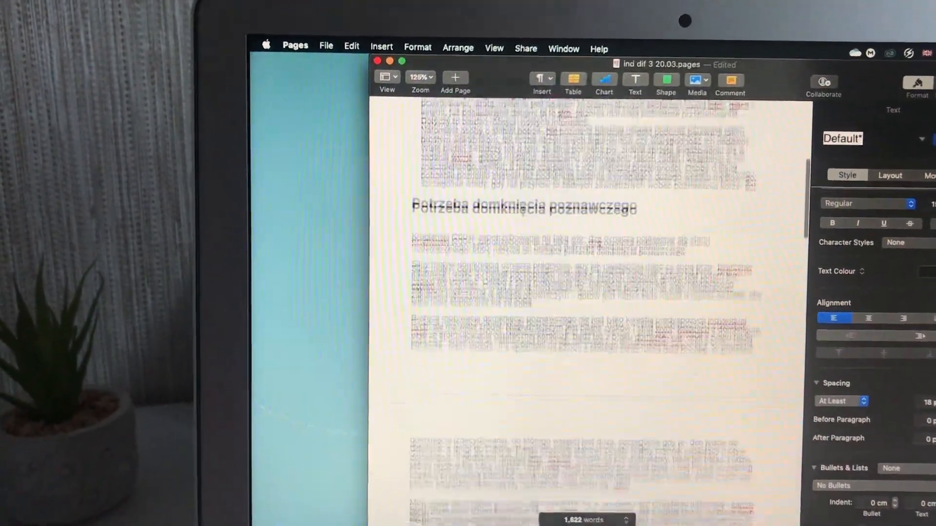
scroll(585, 292, "up", 8)
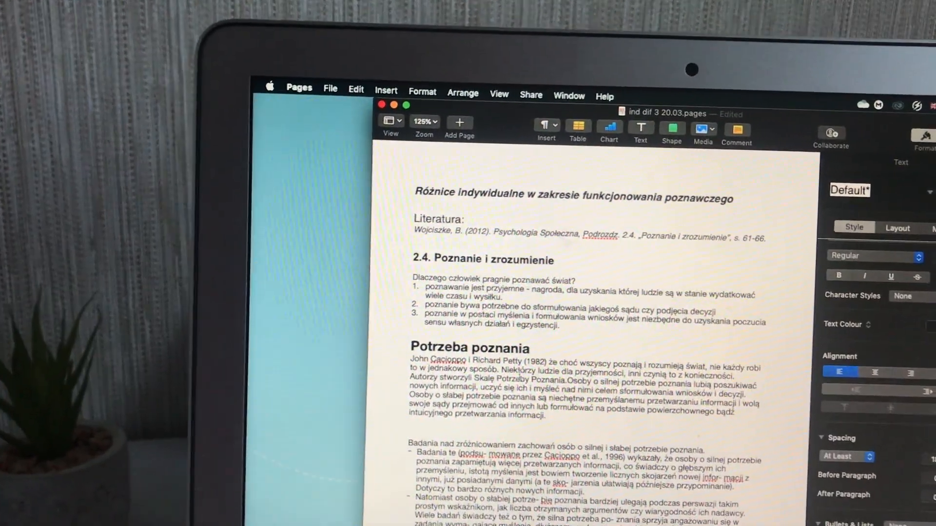
scroll(566, 361, "down", 3)
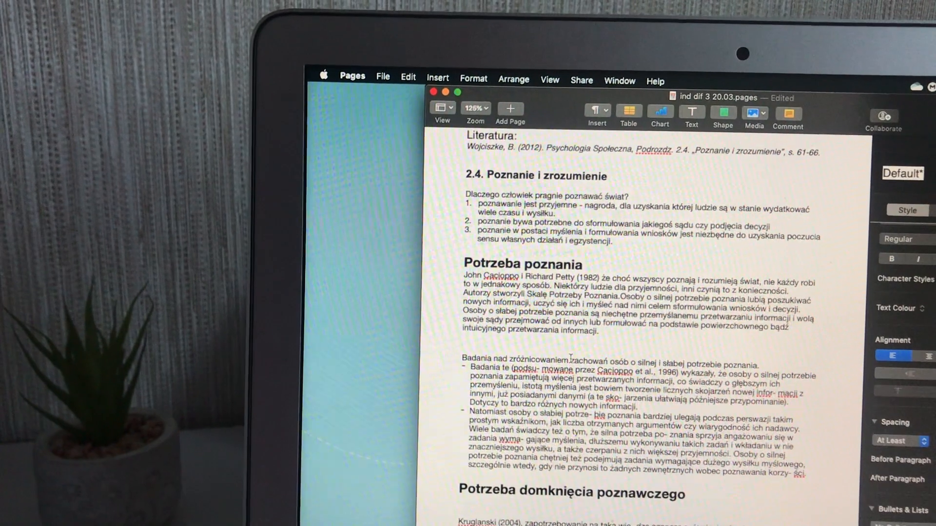
scroll(570, 358, "up", 3)
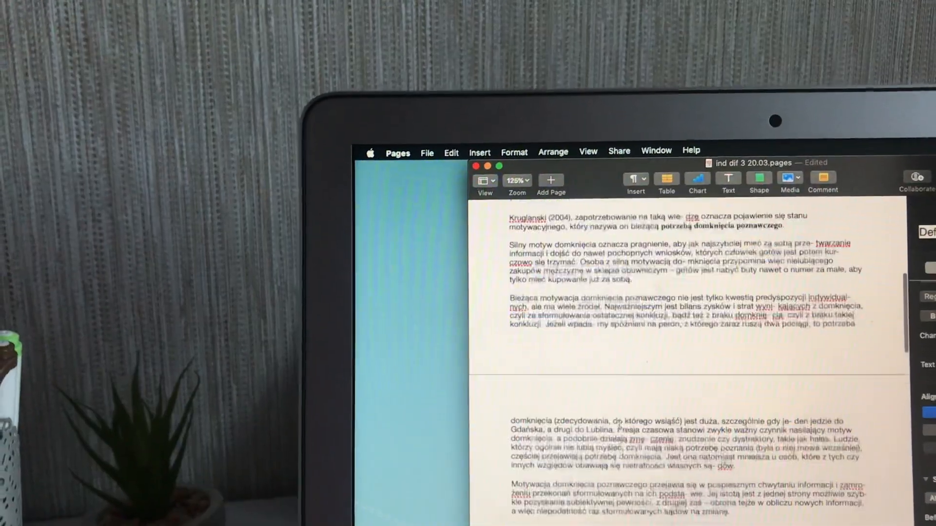
scroll(622, 423, "up", 10)
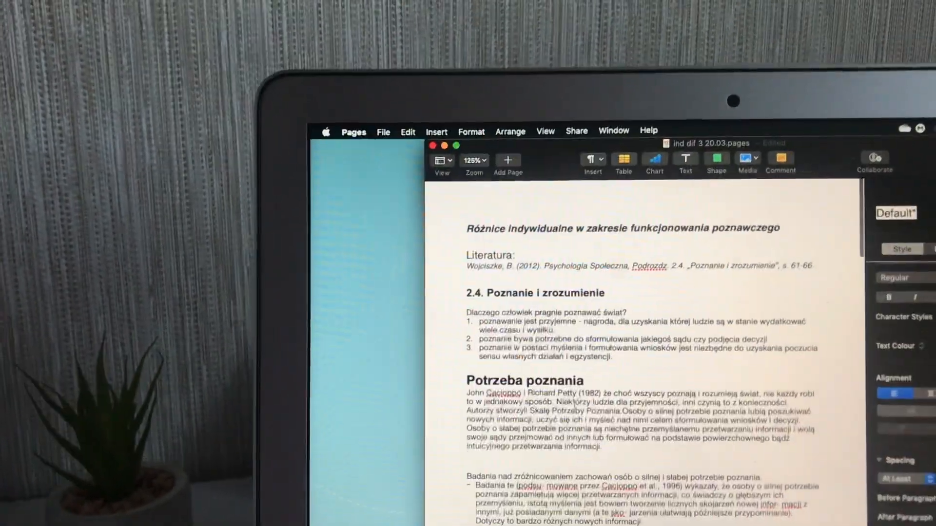
- Bring the PRI lecture 4 notes window to the front
key("super+grave")
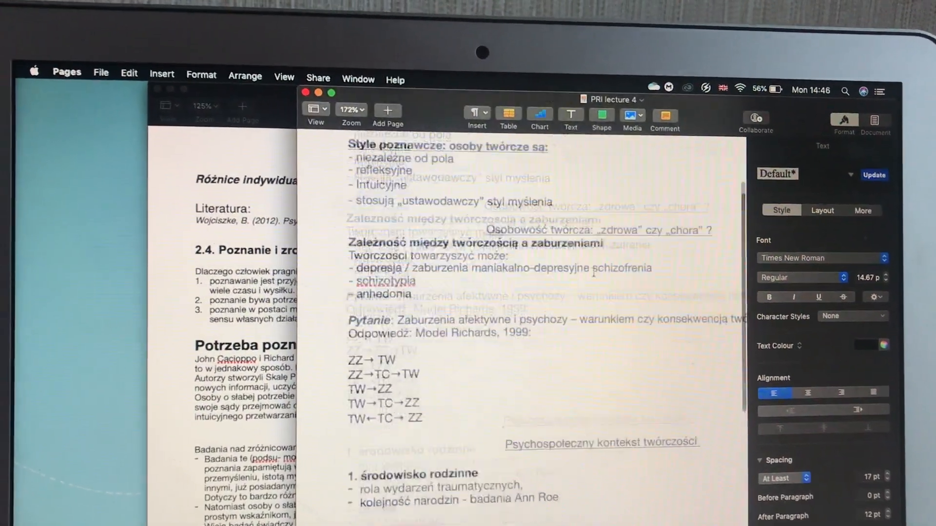
scroll(594, 271, "down", 8)
scroll(588, 273, "up", 3)
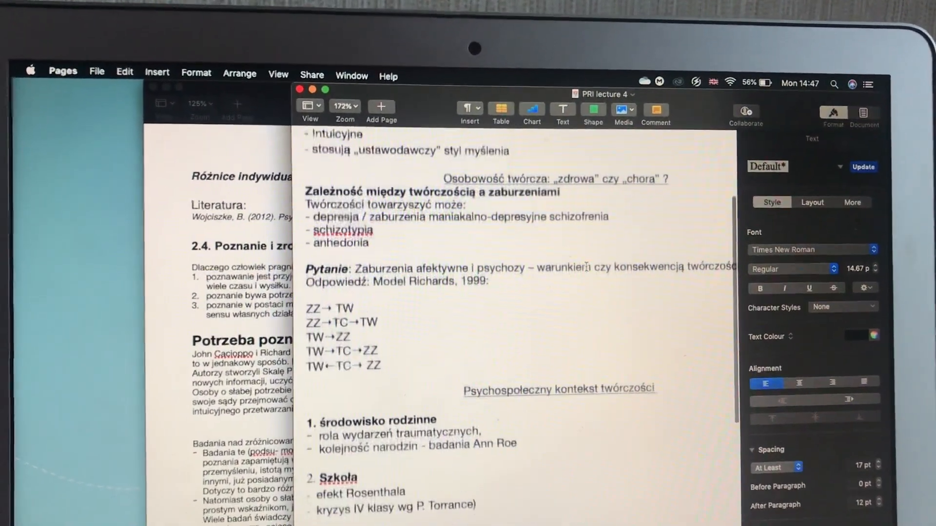
scroll(587, 268, "up", 5)
scroll(613, 323, "down", 8)
scroll(612, 323, "up", 8)
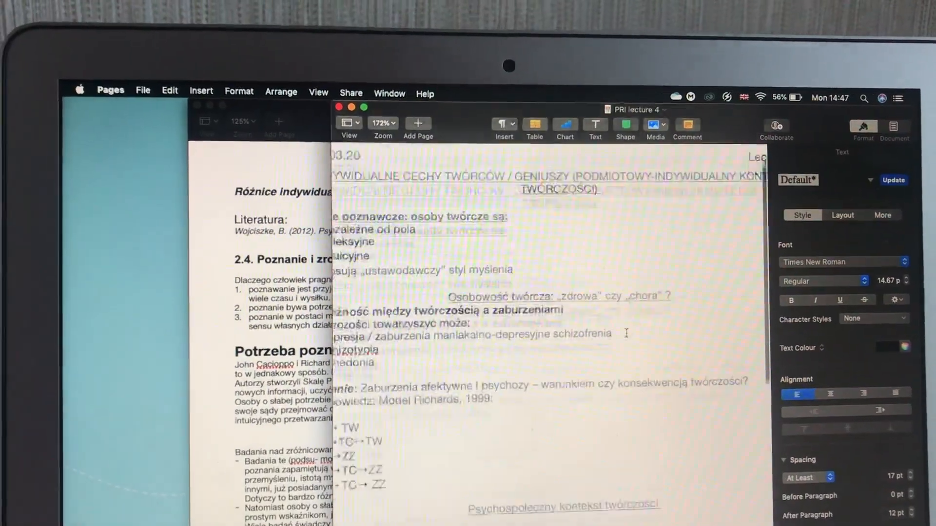
scroll(713, 374, "down", 8)
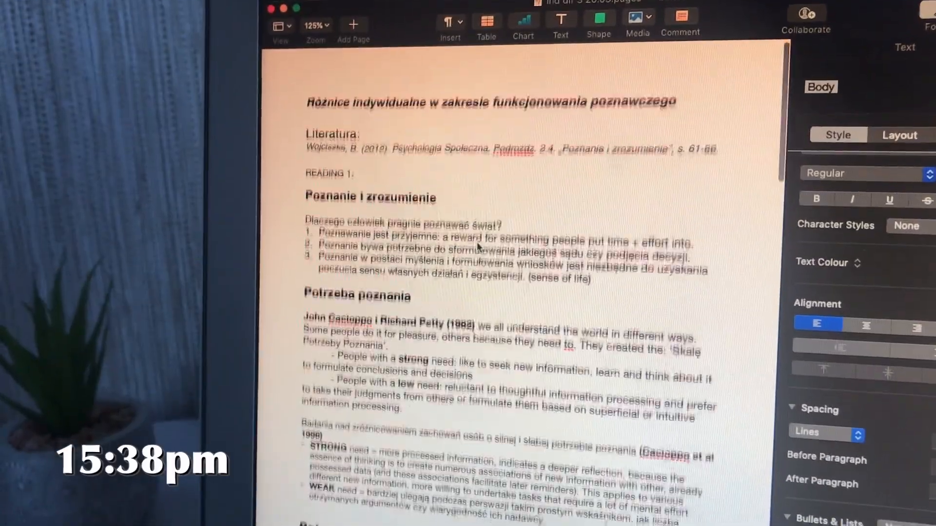
scroll(476, 245, "down", 10)
scroll(482, 241, "down", 8)
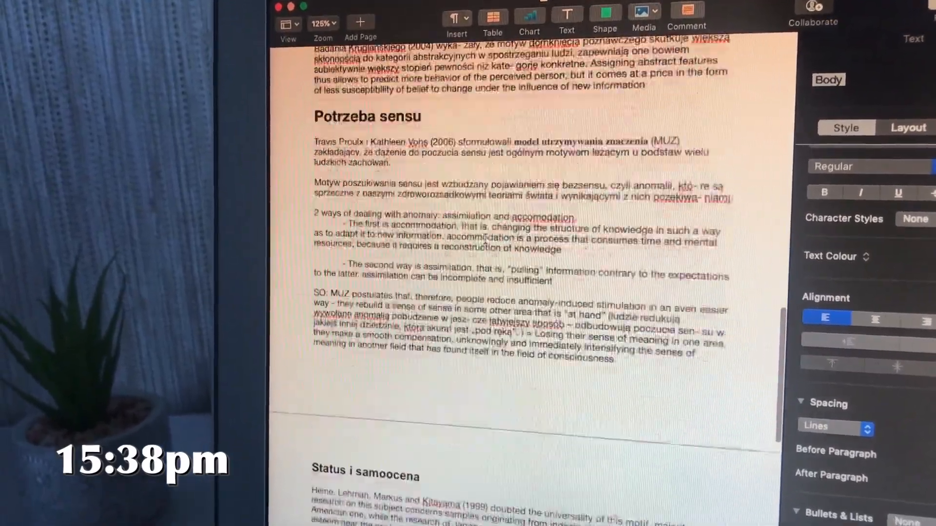
scroll(481, 241, "down", 8)
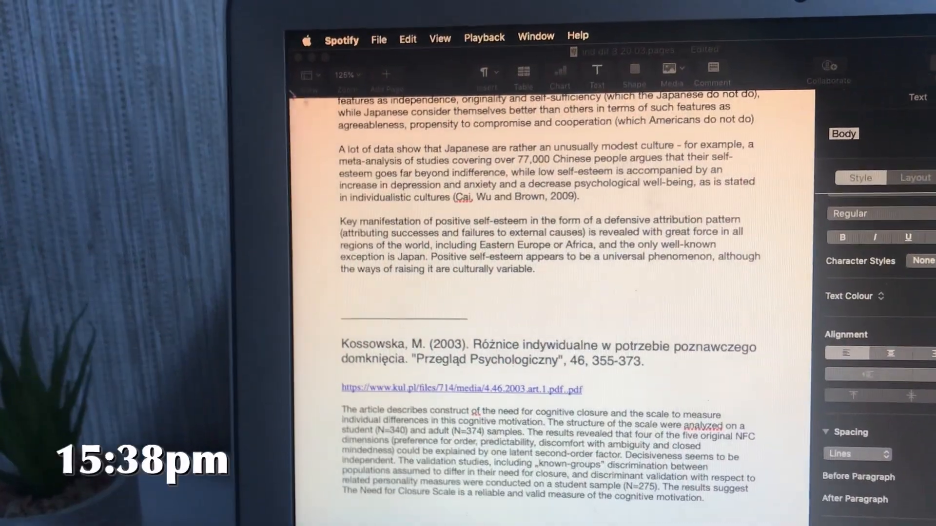
scroll(408, 121, "up", 15)
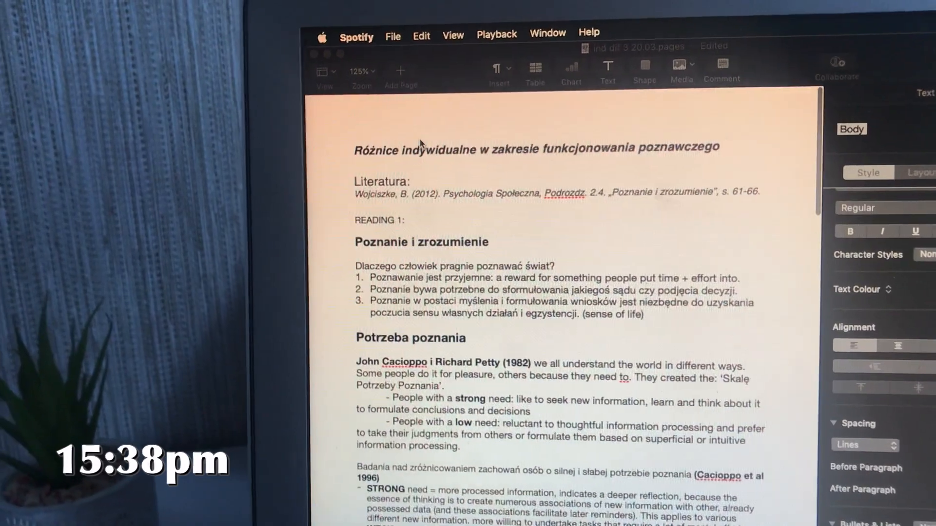
scroll(421, 144, "down", 3)
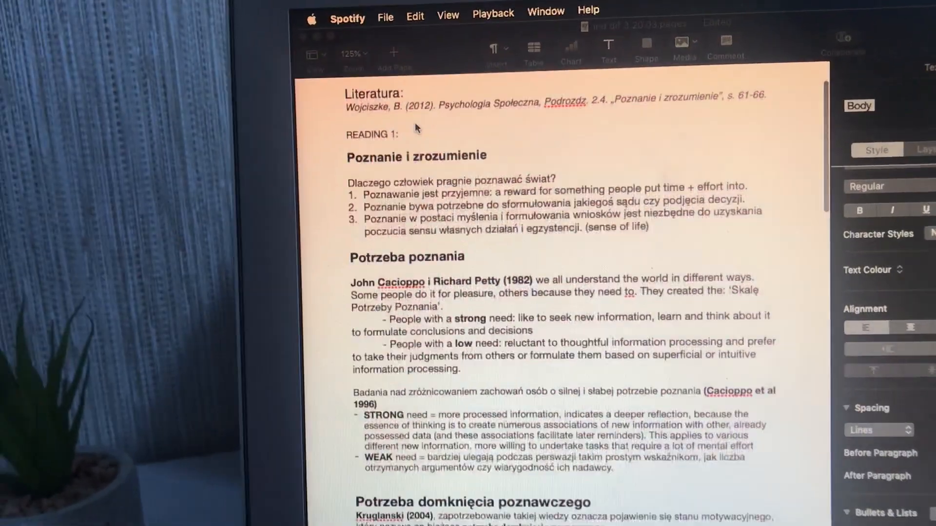
scroll(416, 129, "up", 2)
scroll(416, 129, "down", 4)
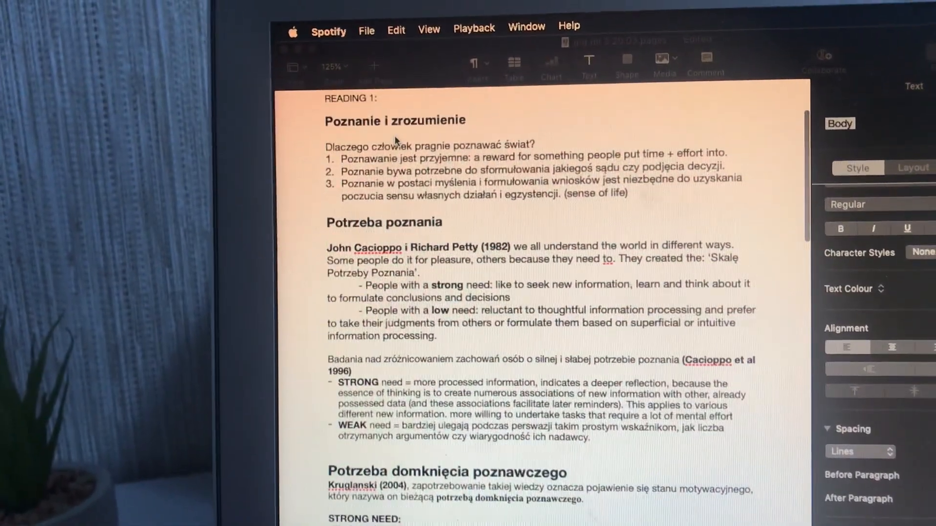
scroll(394, 135, "down", 10)
scroll(394, 135, "up", 3)
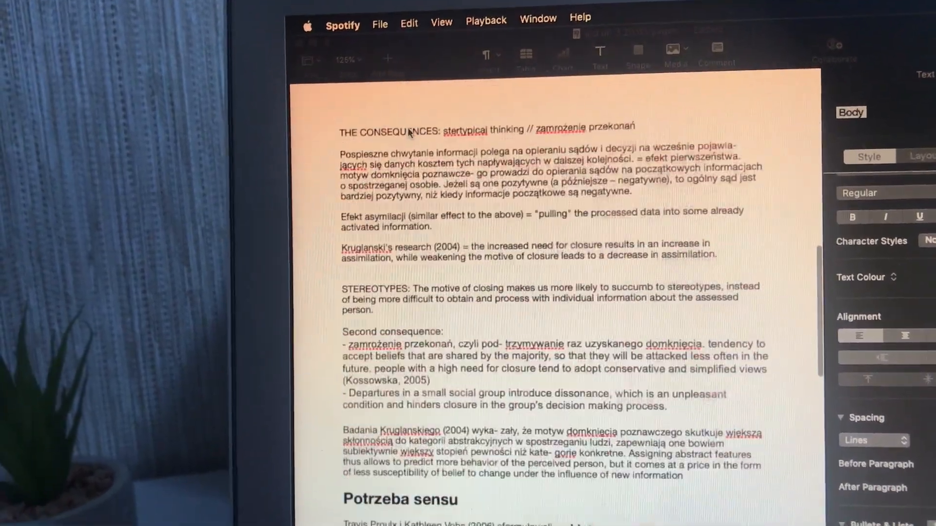
scroll(409, 133, "down", 6)
scroll(408, 121, "down", 6)
scroll(408, 117, "down", 8)
scroll(407, 104, "down", 2)
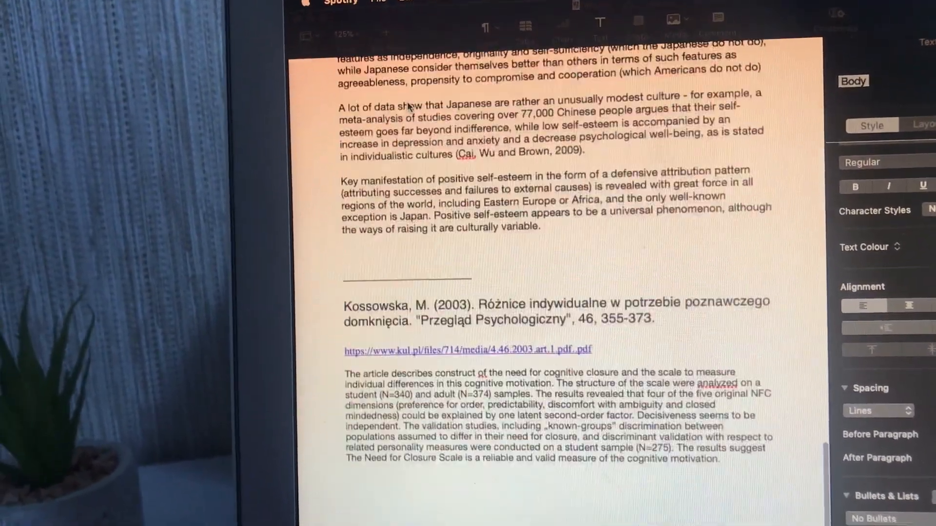
scroll(409, 104, "up", 8)
scroll(409, 105, "up", 4)
scroll(409, 105, "up", 1)
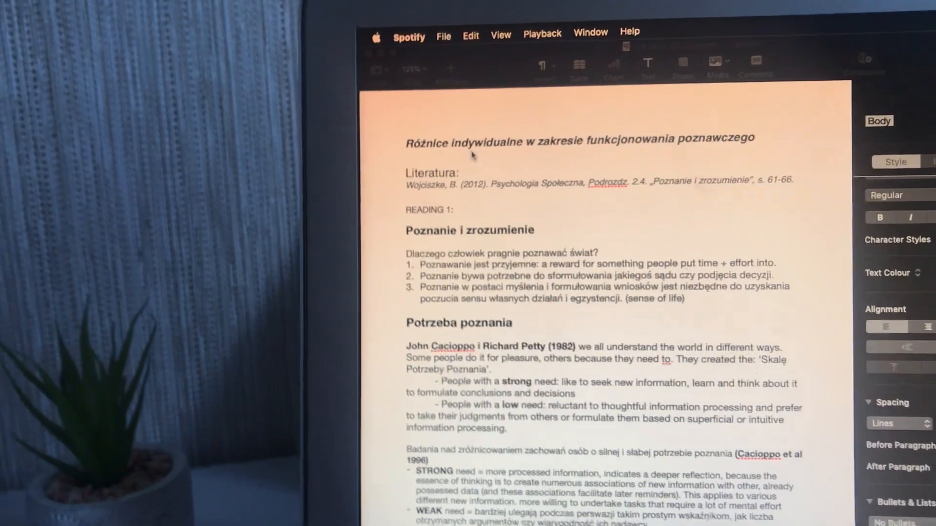
scroll(462, 220, "down", 3)
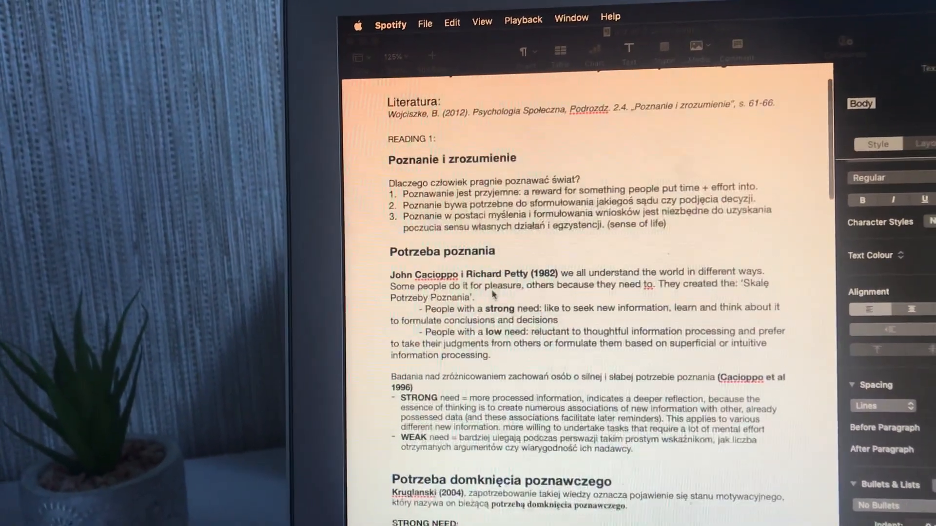
scroll(475, 256, "up", 3)
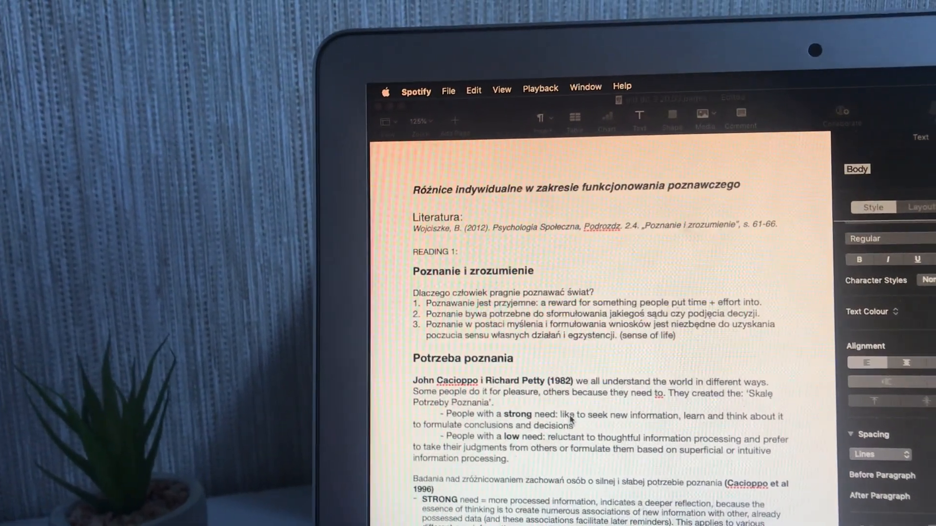
scroll(576, 412, "down", 10)
scroll(577, 401, "down", 10)
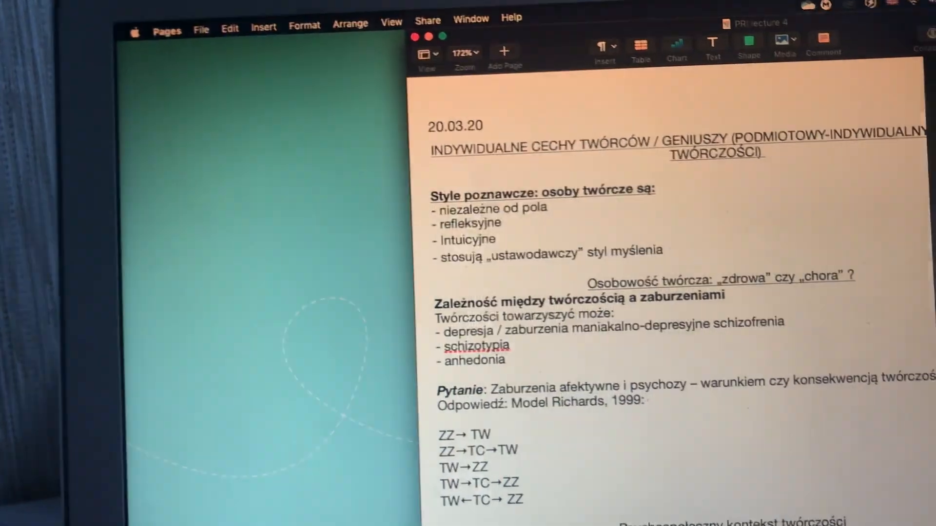
scroll(732, 329, "down", 10)
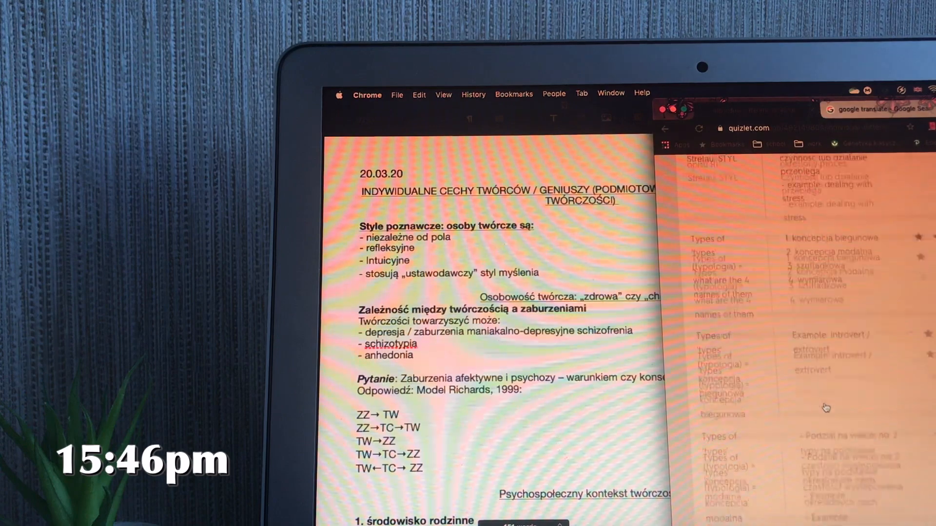
scroll(826, 408, "down", 10)
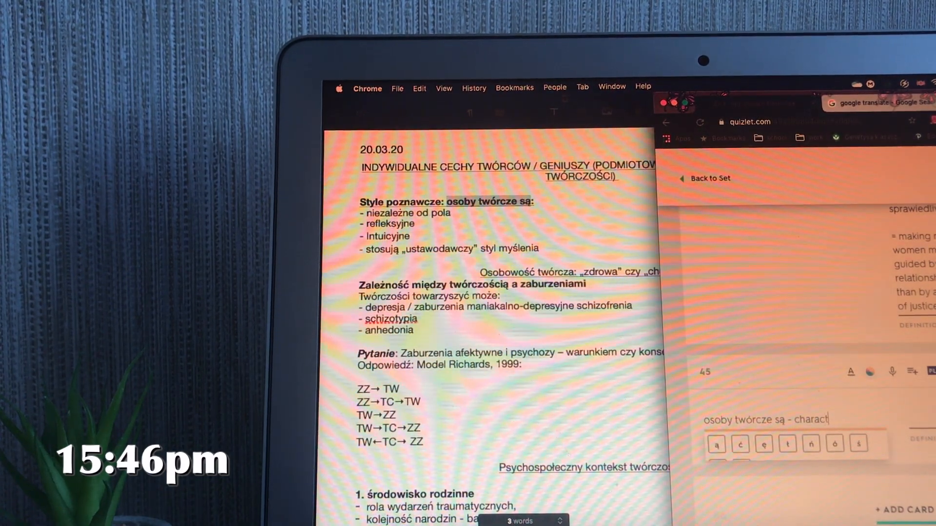
- Glance at the lecture notes for the next term and return to the Quizlet card
left_click(444, 225)
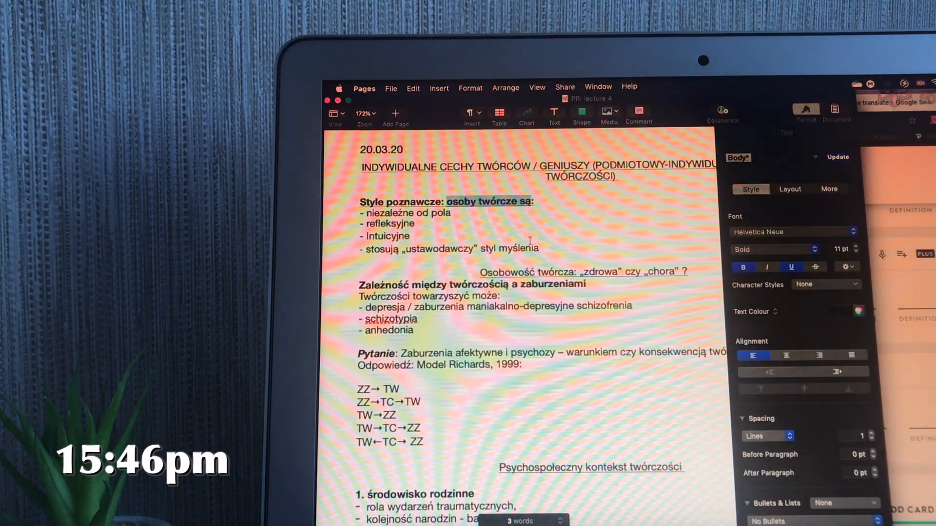
left_click(914, 260)
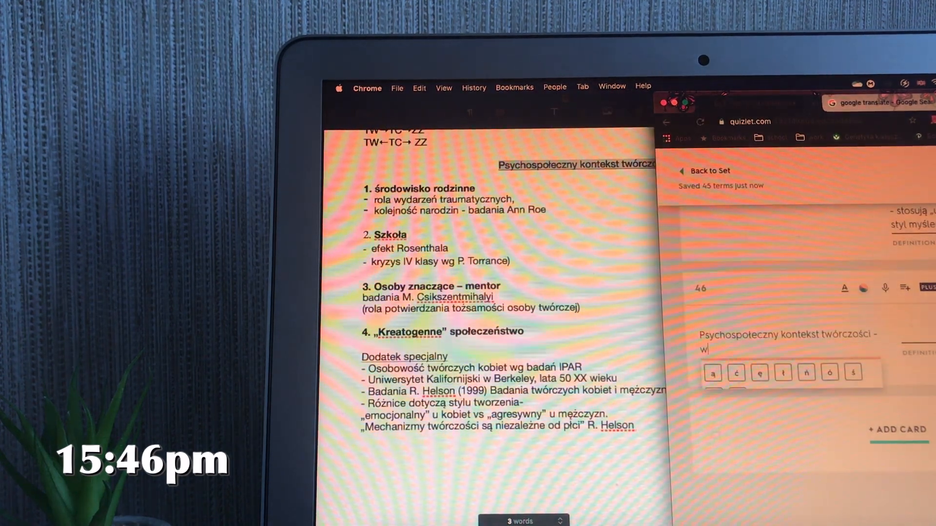
type("hat are")
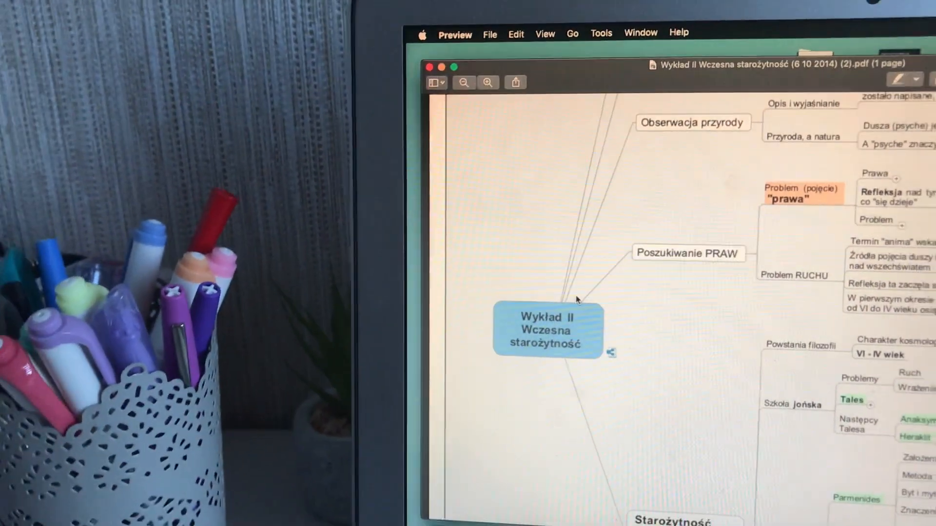
scroll(660, 226, "down", 5)
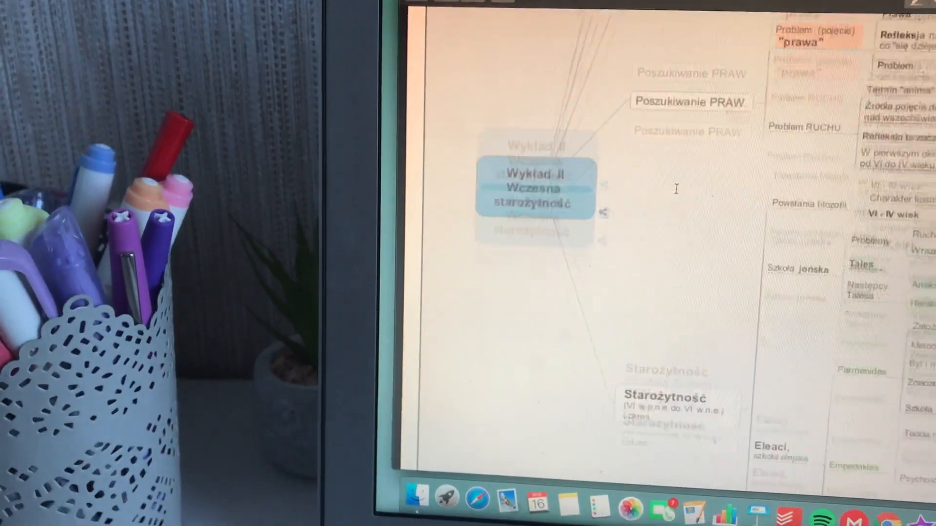
scroll(660, 226, "up", 10)
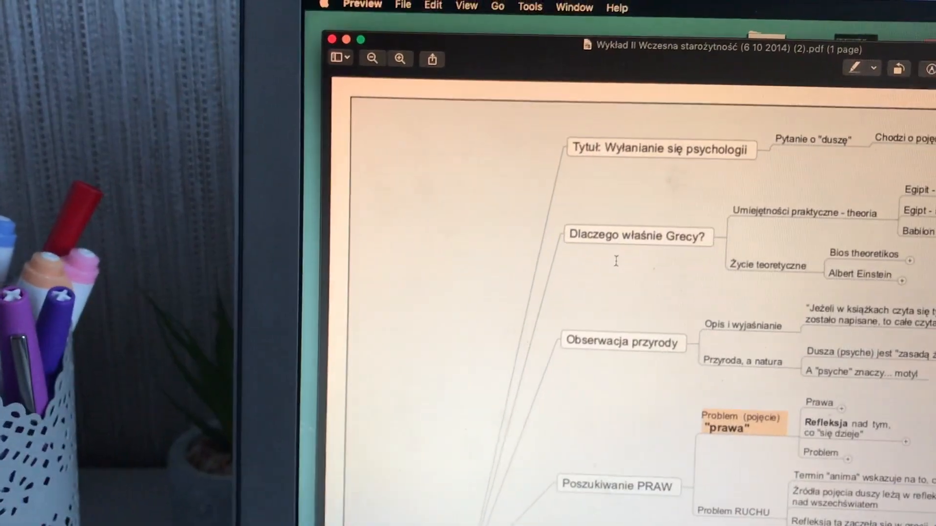
scroll(654, 208, "down", 10)
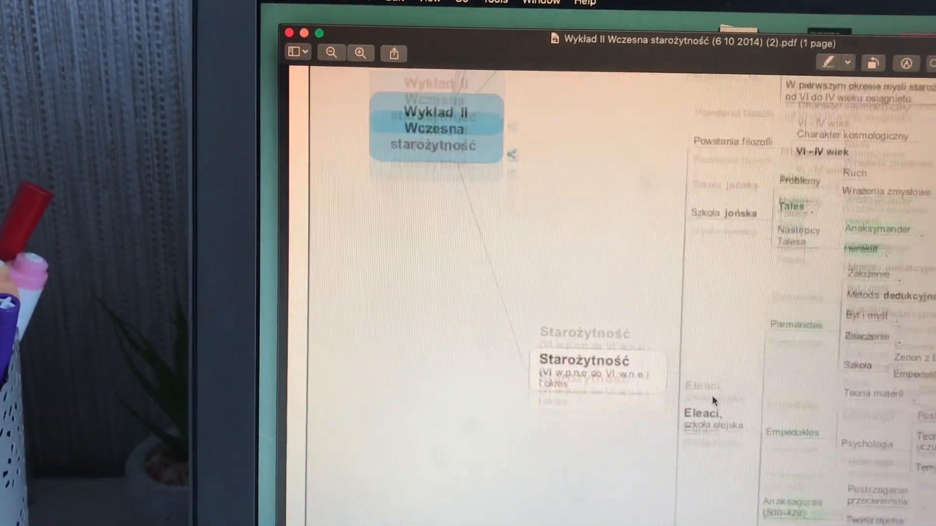
scroll(709, 395, "down", 5)
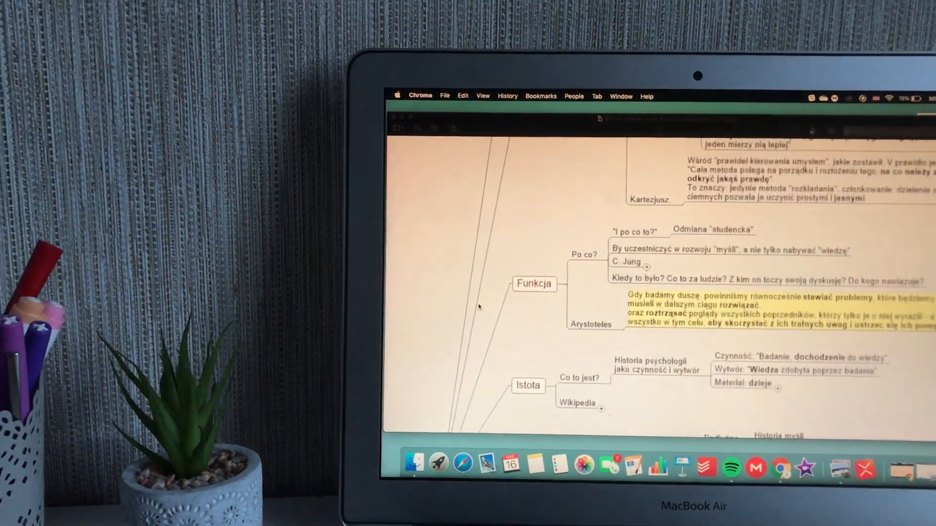
scroll(463, 315, "down", 8)
scroll(528, 277, "down", 8)
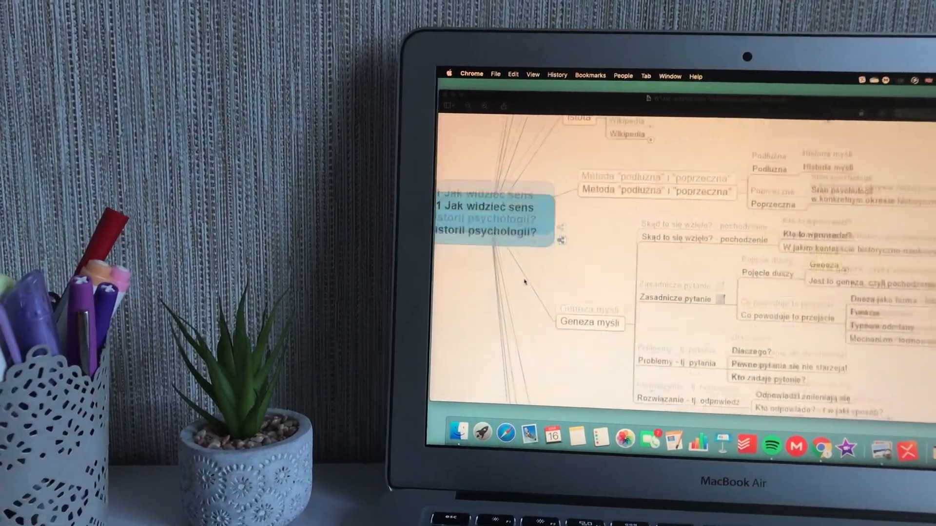